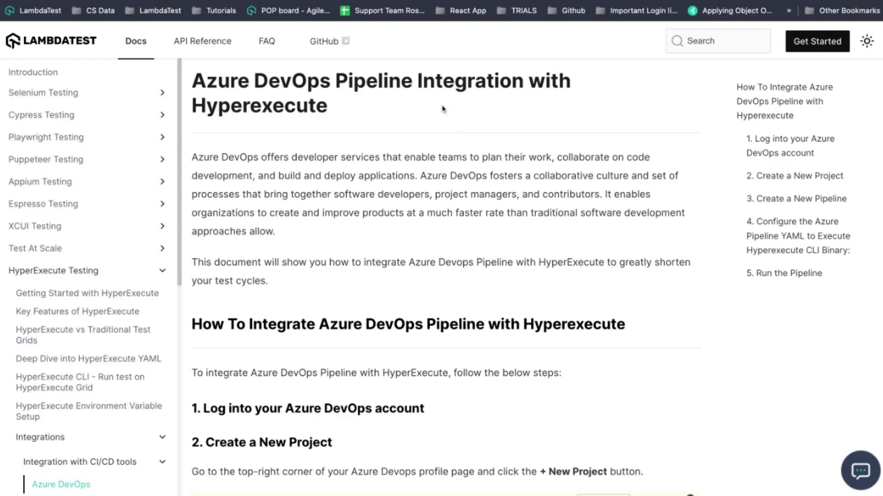
- Switch to the Testng-HYE-ADO repository on GitHub and look over the files on its usrpwd branch
left_click(328, 1)
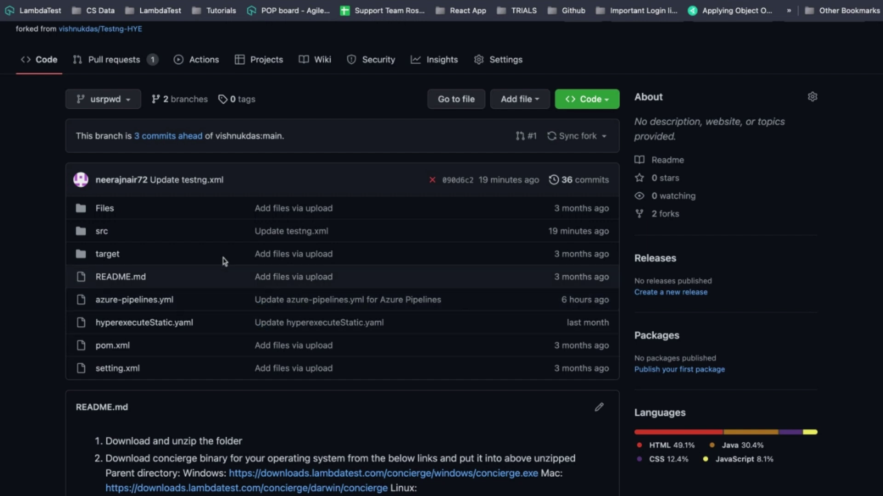
scroll(243, 285, "up", 3)
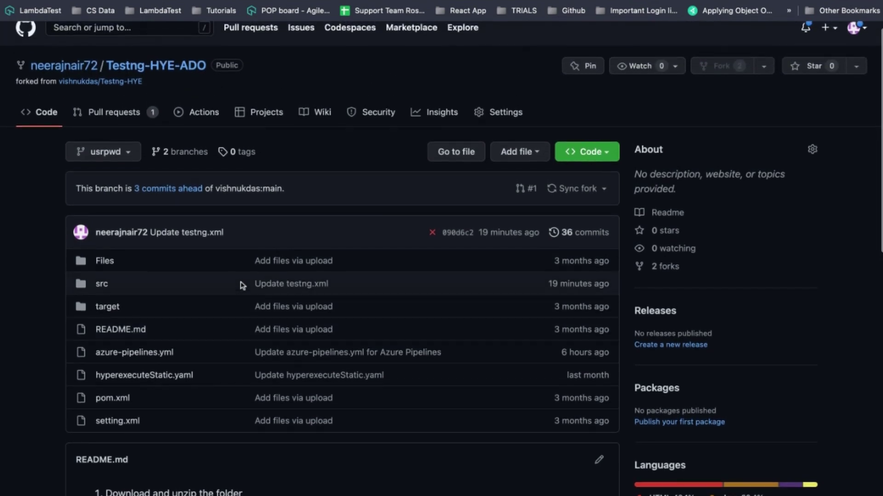
scroll(239, 272, "down", 1)
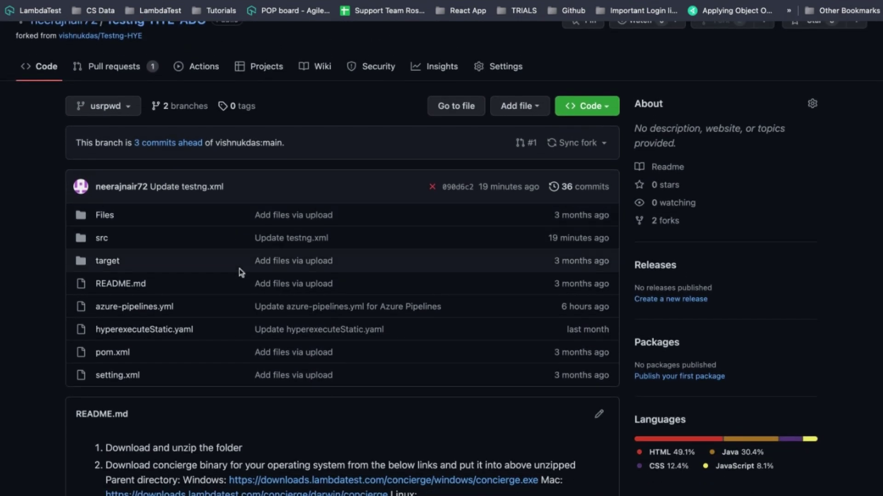
- Open hyperexecuteStatic.yaml in the repository and examine its timeout, concurrency, test discovery and test runner settings
scroll(184, 281, "down", 1)
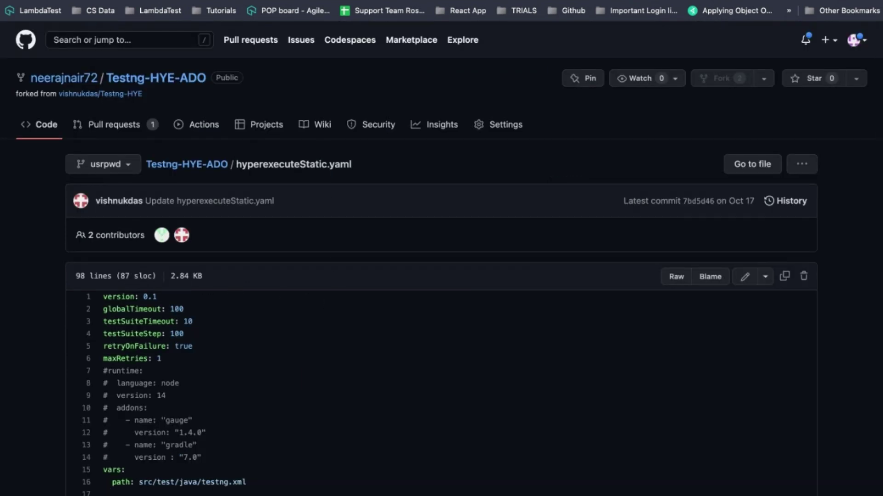
scroll(311, 216, "down", 5)
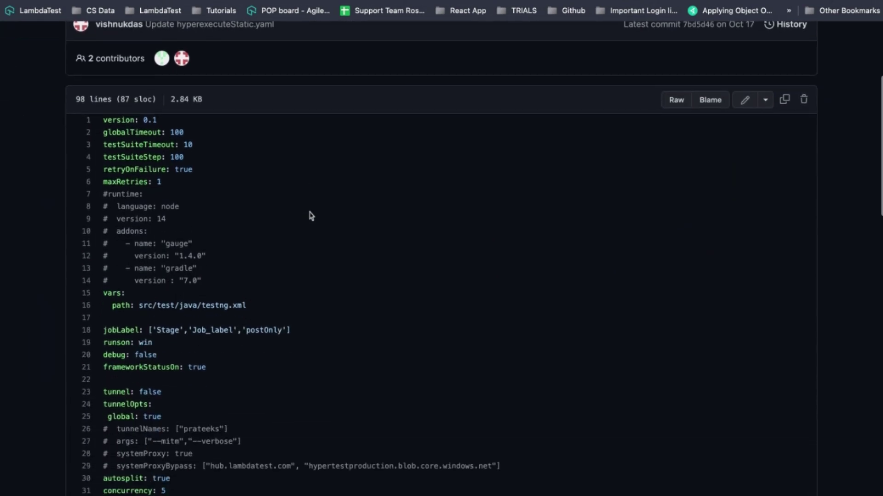
scroll(316, 289, "down", 3)
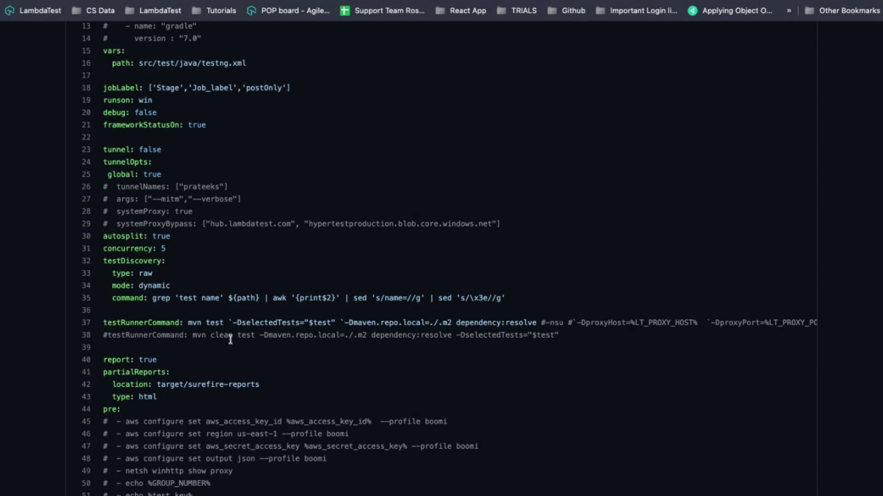
scroll(231, 340, "up", 2)
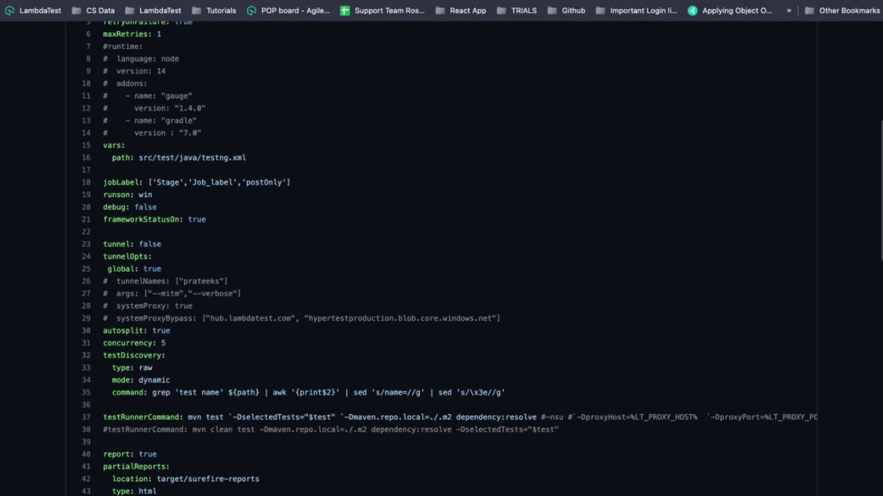
- Return to the repository's file list, open azure-pipelines.yml and read its trigger, pool and script steps
key("alt+Left")
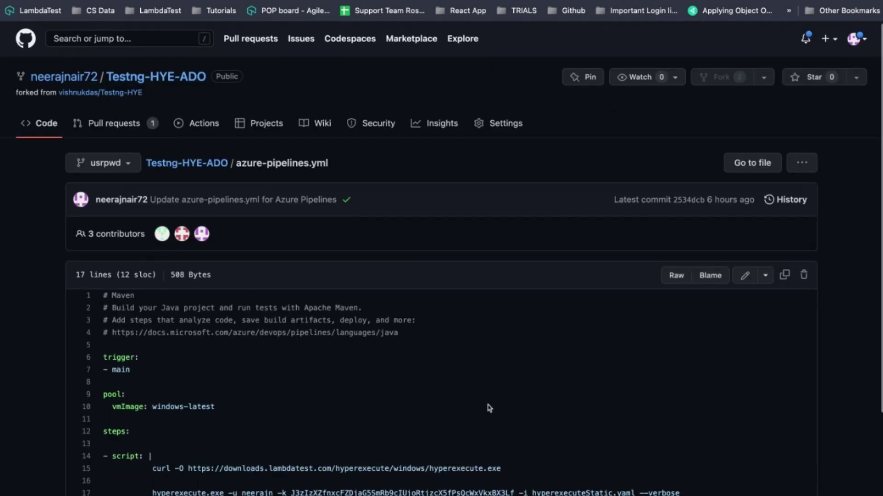
scroll(487, 406, "down", 3)
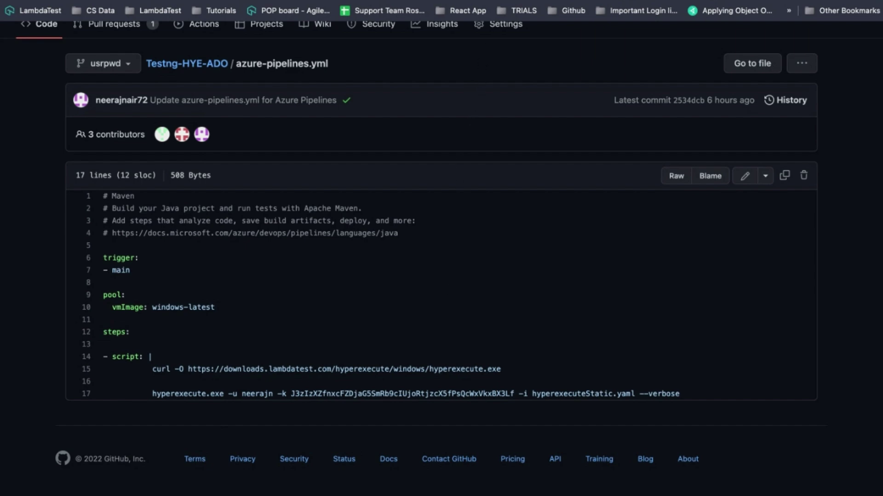
- Switch to Azure DevOps and start a new pipeline with GitHub as the code source and Testng-HYE-ADO as the repository
key("ctrl+Tab")
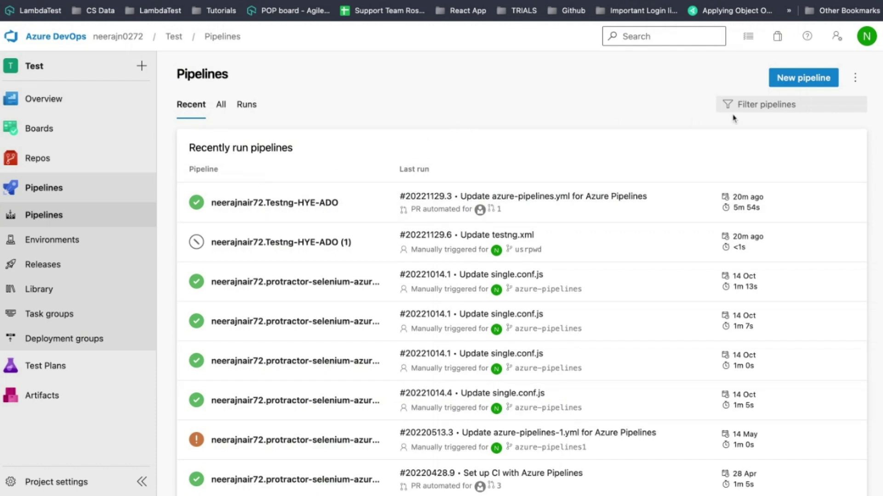
left_click(790, 79)
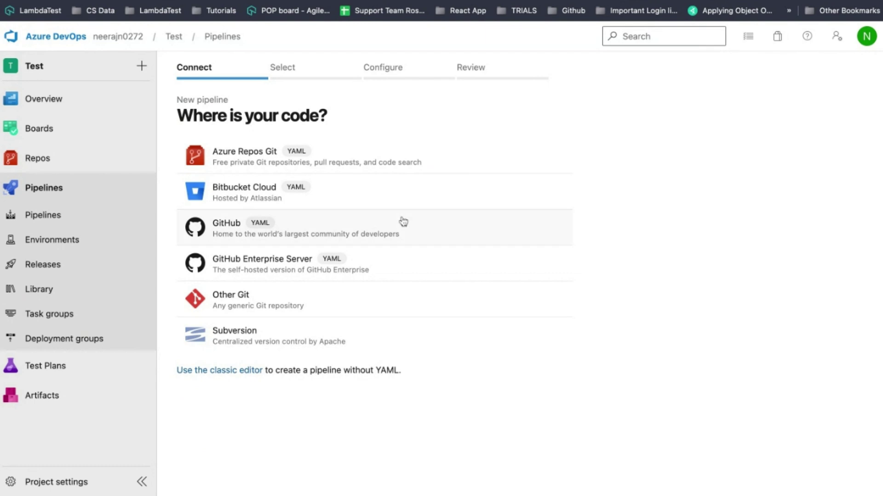
left_click(229, 230)
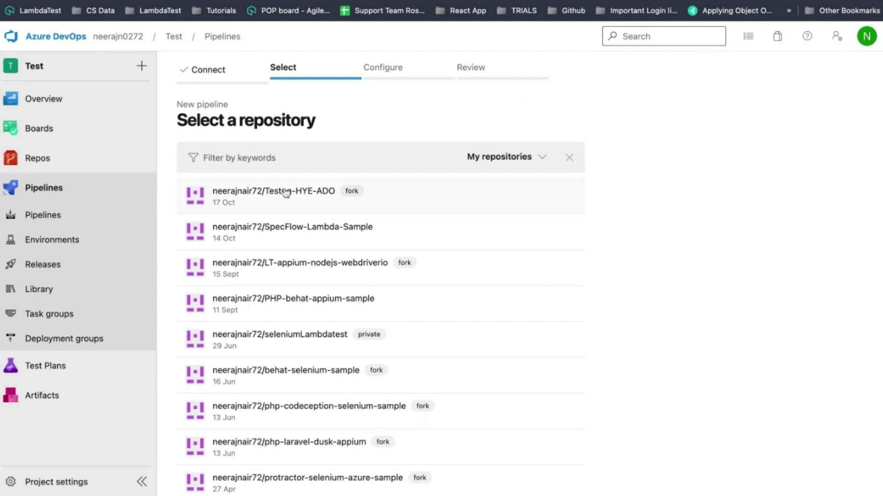
left_click(299, 197)
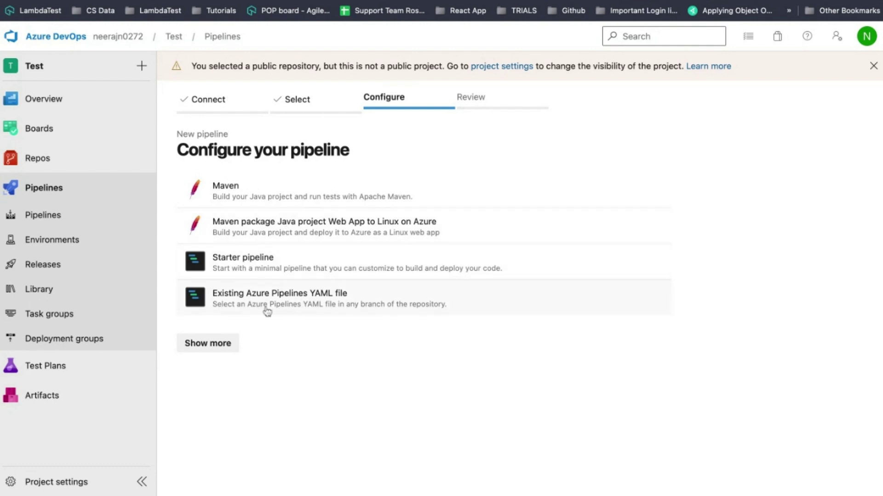
- Configure the pipeline from an existing Azure Pipelines YAML file, using branch usrpwd and path /azure-pipelines.yml
left_click(302, 304)
left_click(716, 118)
left_click(854, 115)
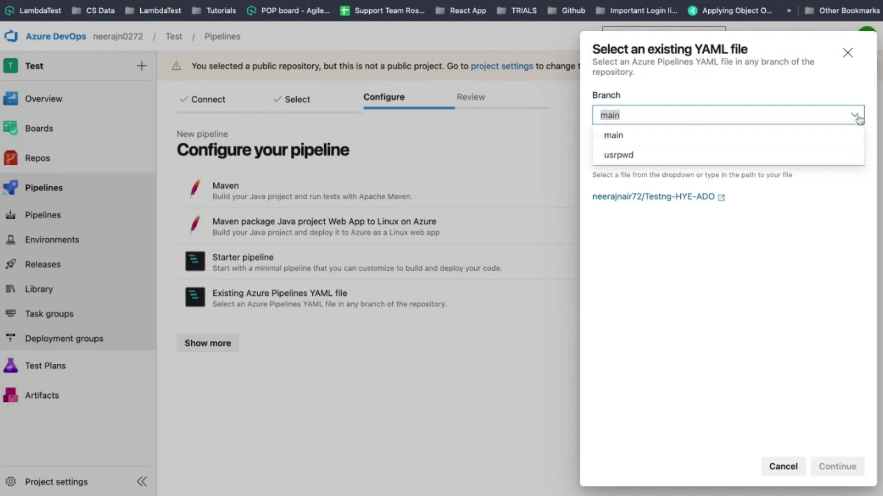
left_click(624, 151)
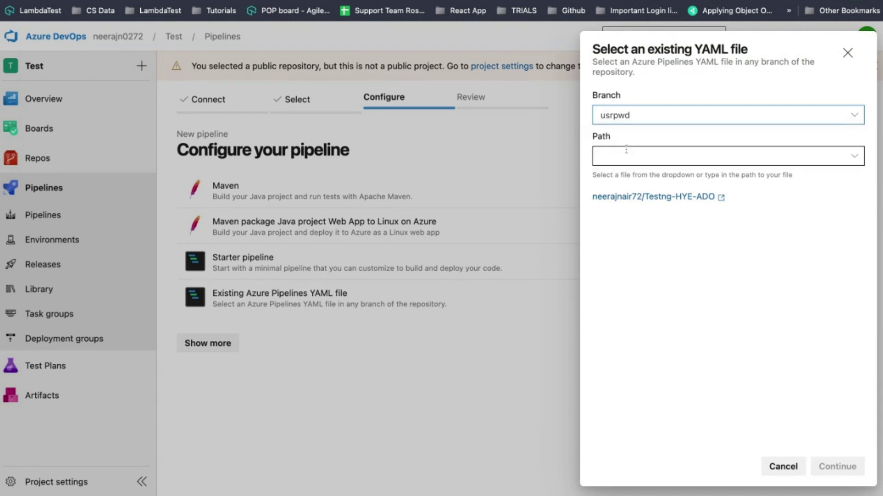
left_click(854, 157)
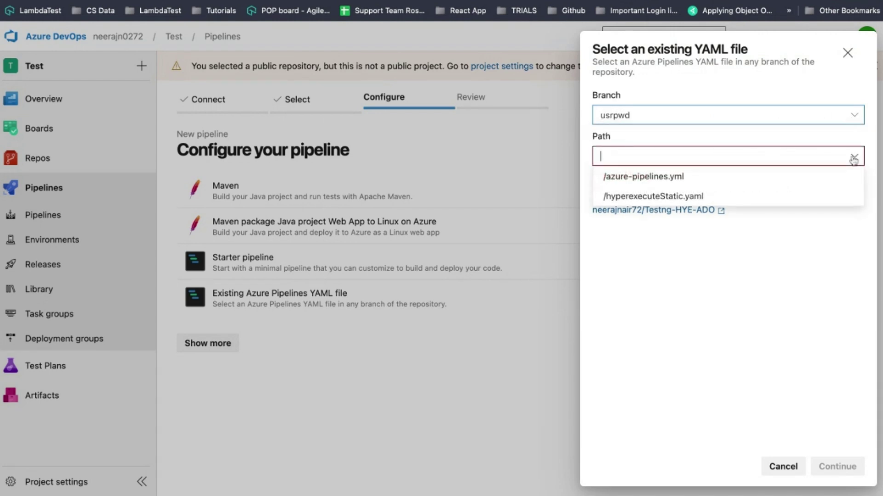
left_click(677, 183)
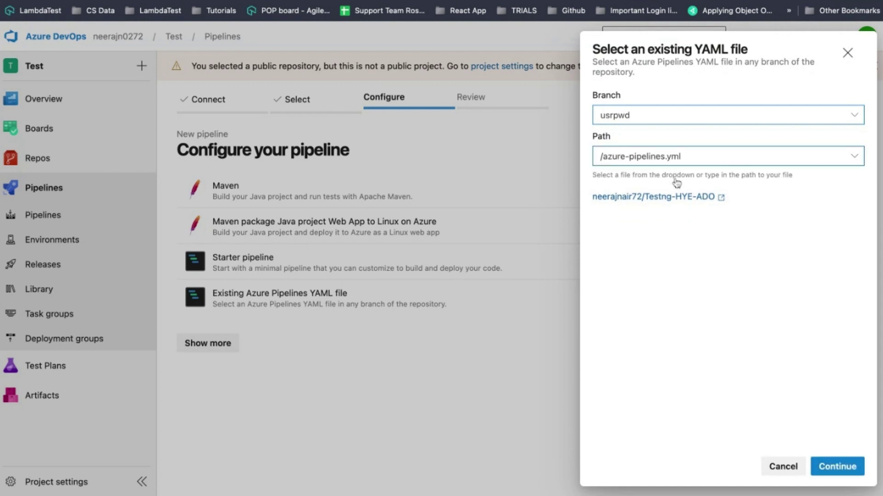
left_click(850, 473)
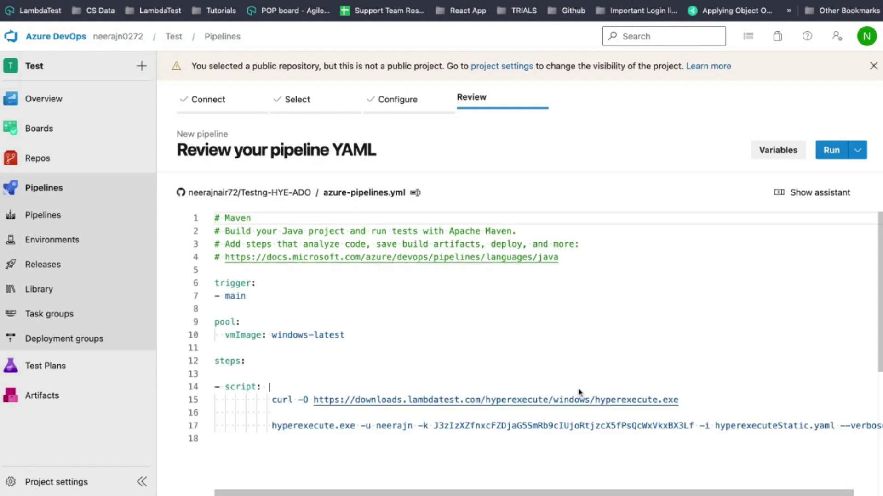
- Review the azure-pipelines.yml content through its final script line and run the new pipeline
scroll(529, 382, "down", 5)
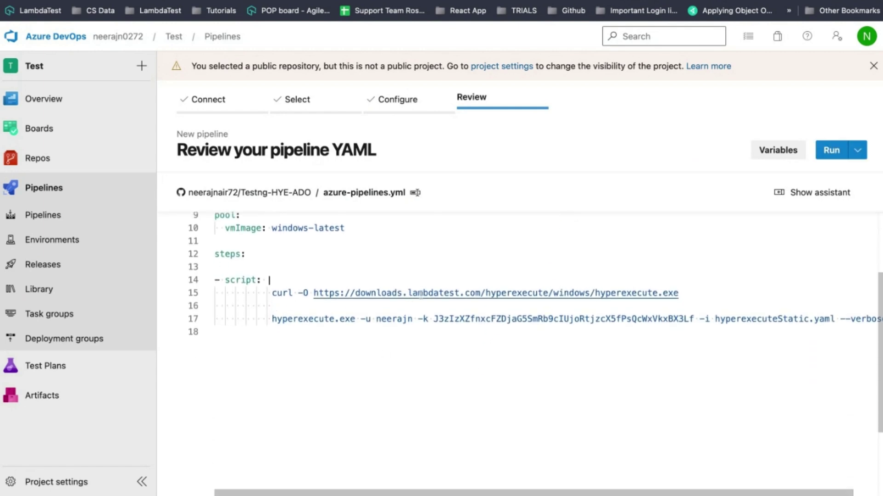
scroll(421, 295, "up", 5)
scroll(586, 381, "down", 1)
scroll(585, 381, "up", 1)
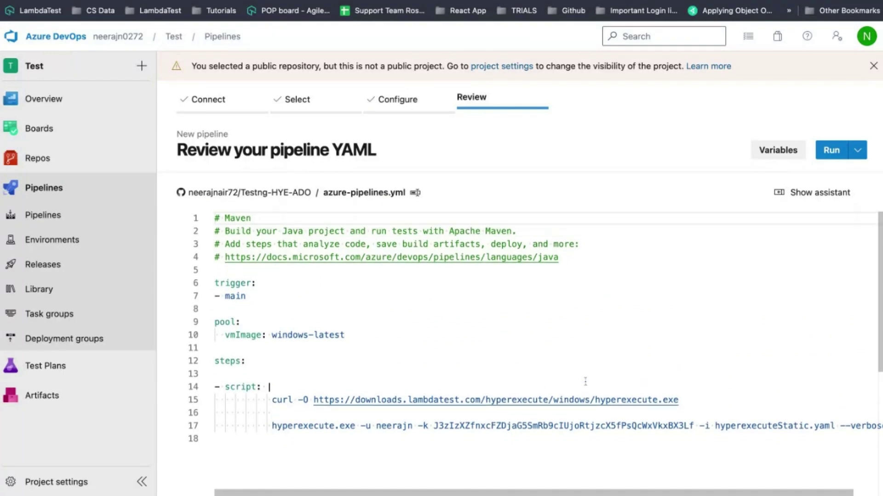
left_click(833, 150)
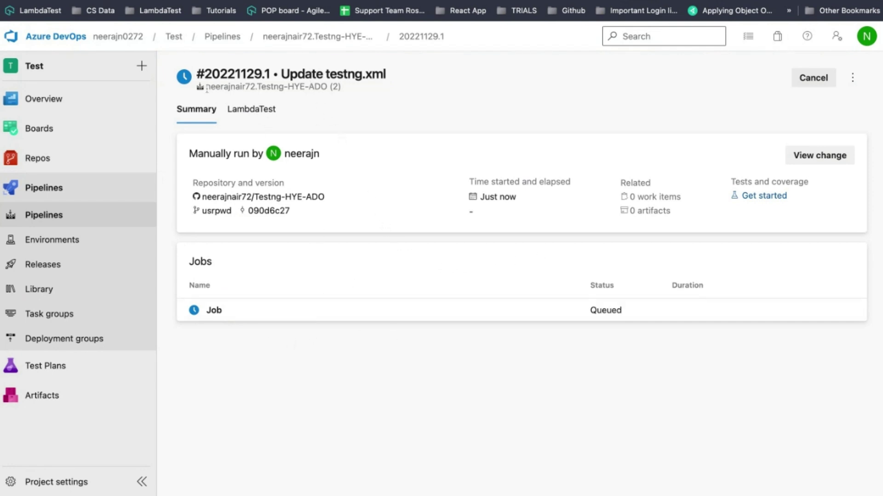
- Open the job of the pipeline run and follow the output log of its CmdLine step
left_click(213, 309)
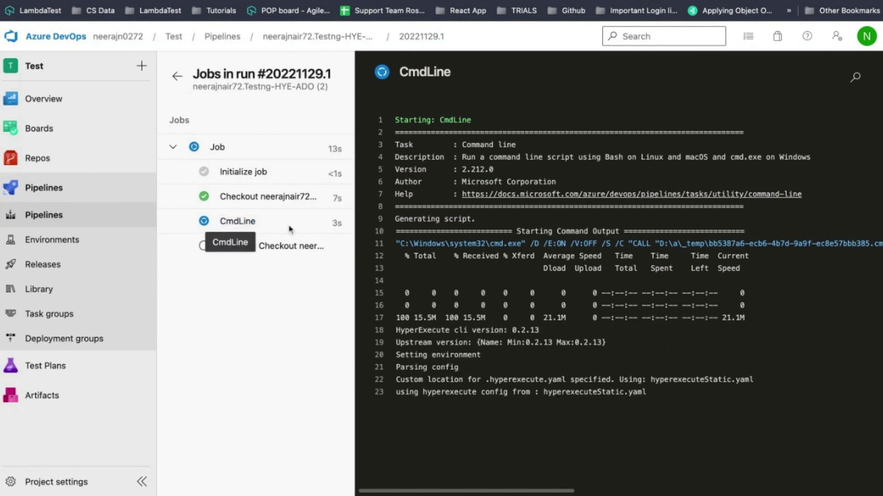
scroll(500, 267, "up", 3)
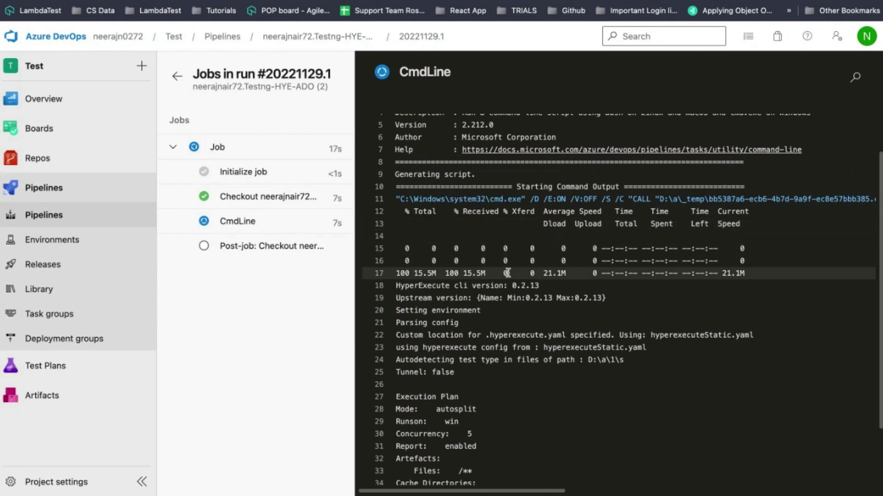
scroll(450, 260, "down", 3)
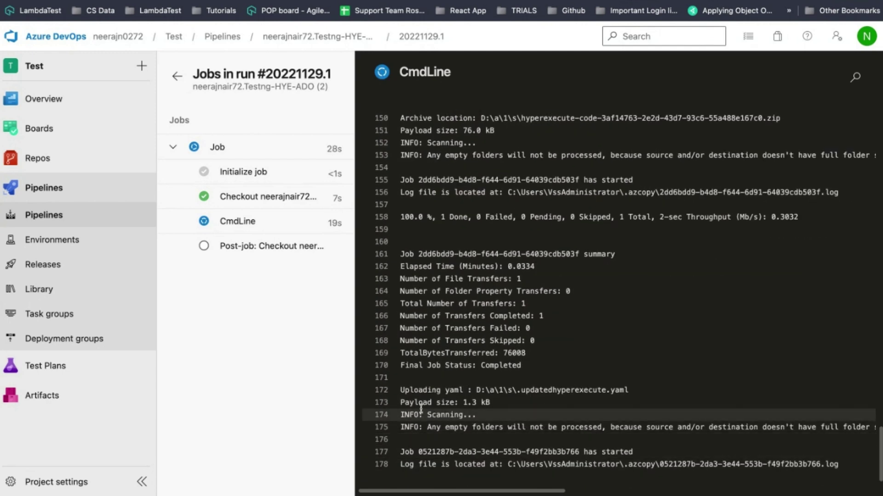
scroll(592, 429, "down", 1)
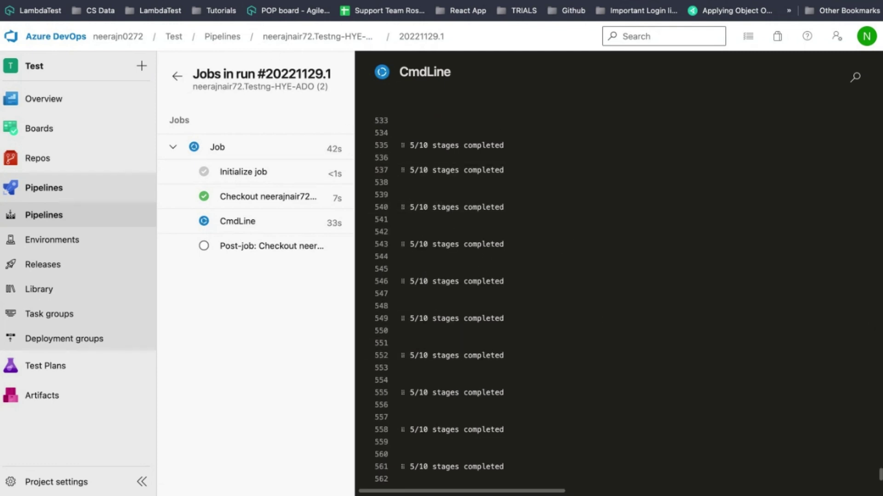
- Switch to the LambdaTest HyperExecute dashboard, open the running job #908 and collapse its "Chrome" scenario
key("ctrl+Tab")
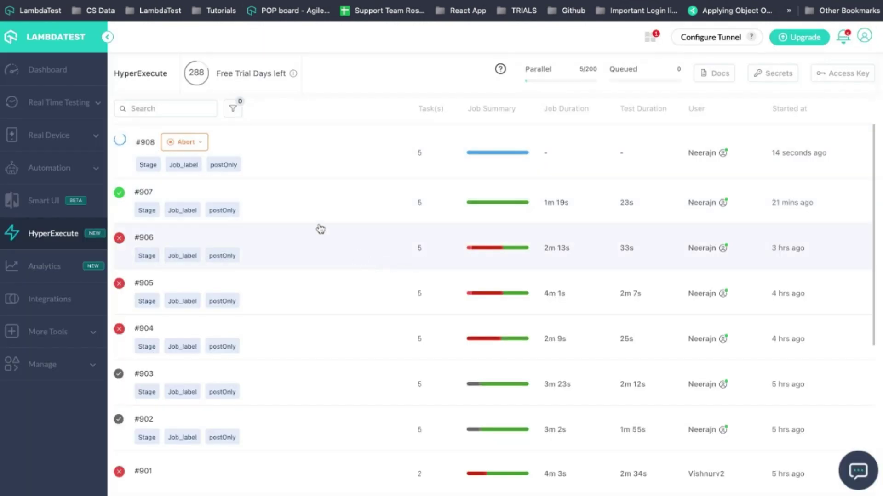
left_click(248, 147)
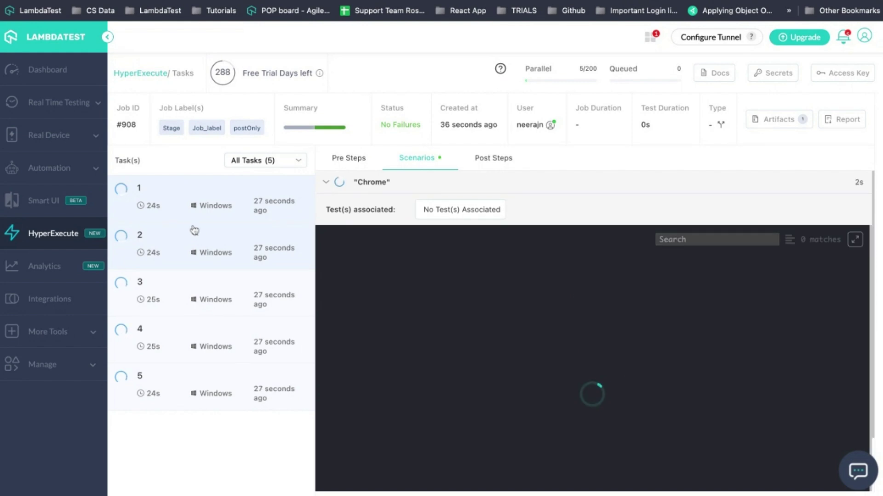
left_click(326, 182)
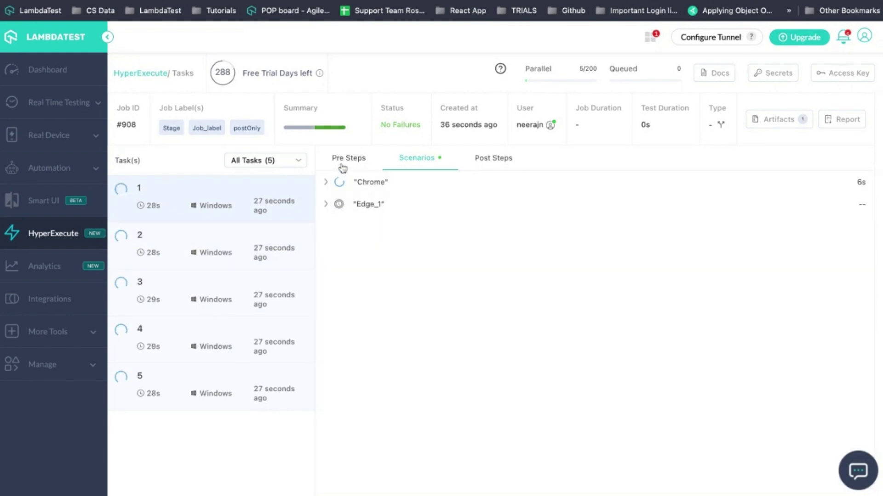
- Inspect the list of discovered tests in the Discovery pre-step of task 1, and collapse its log
left_click(343, 166)
left_click(355, 225)
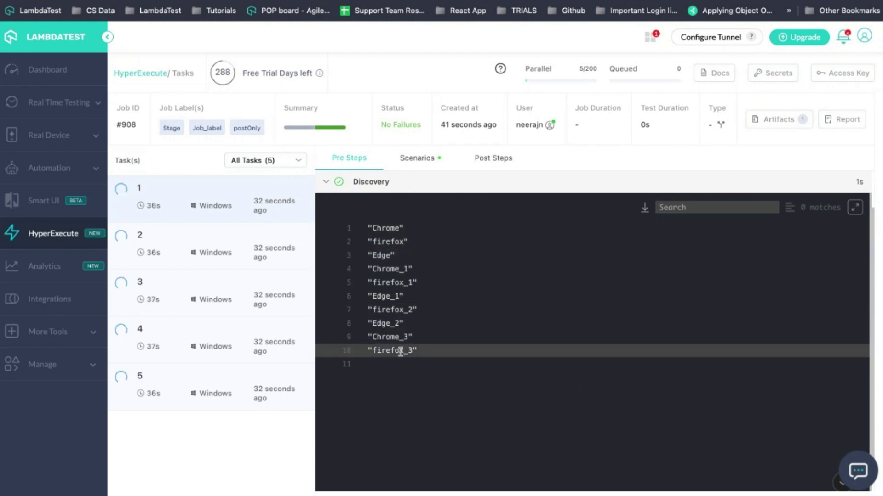
left_click(325, 182)
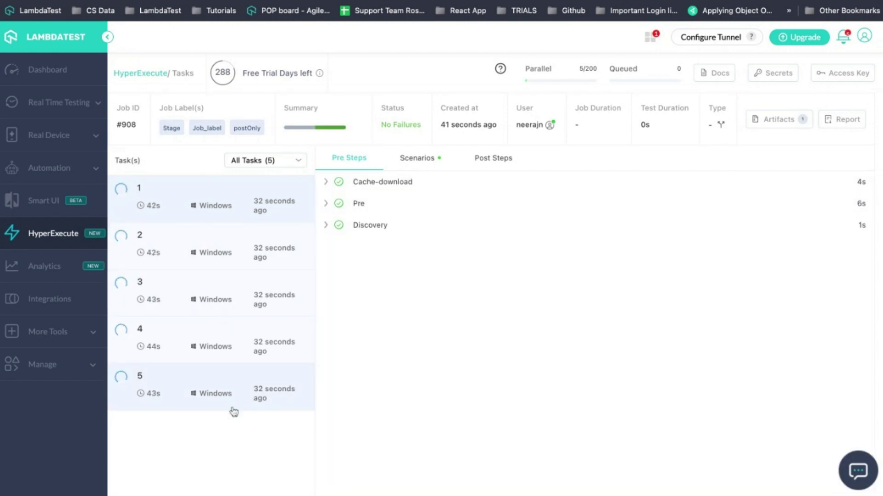
- Show the scenarios of task 1 and collapse the "Chrome" log to see the scenario list
left_click(418, 159)
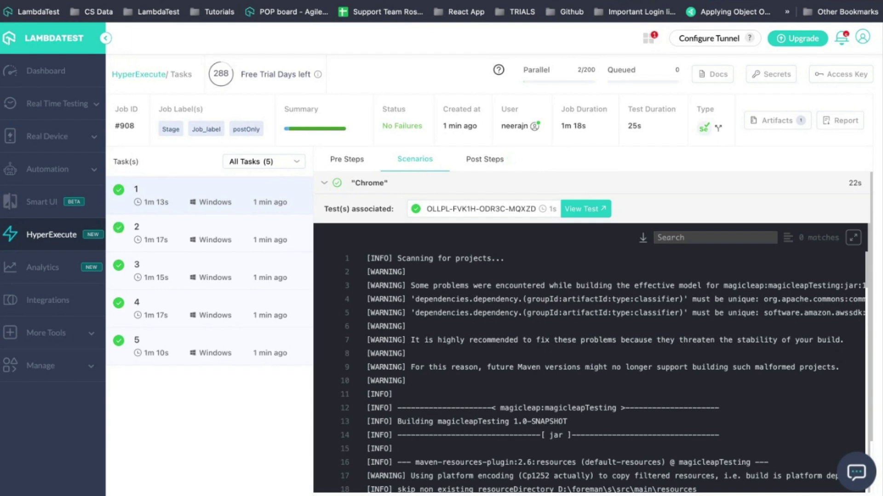
left_click(324, 183)
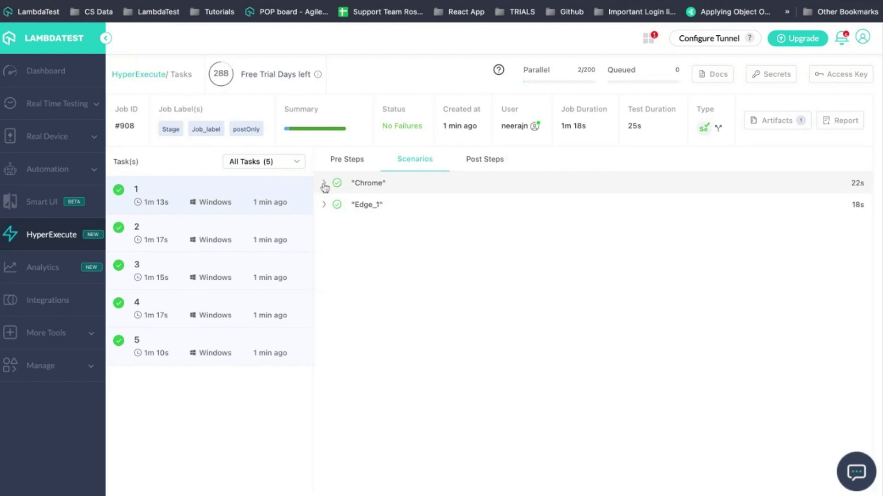